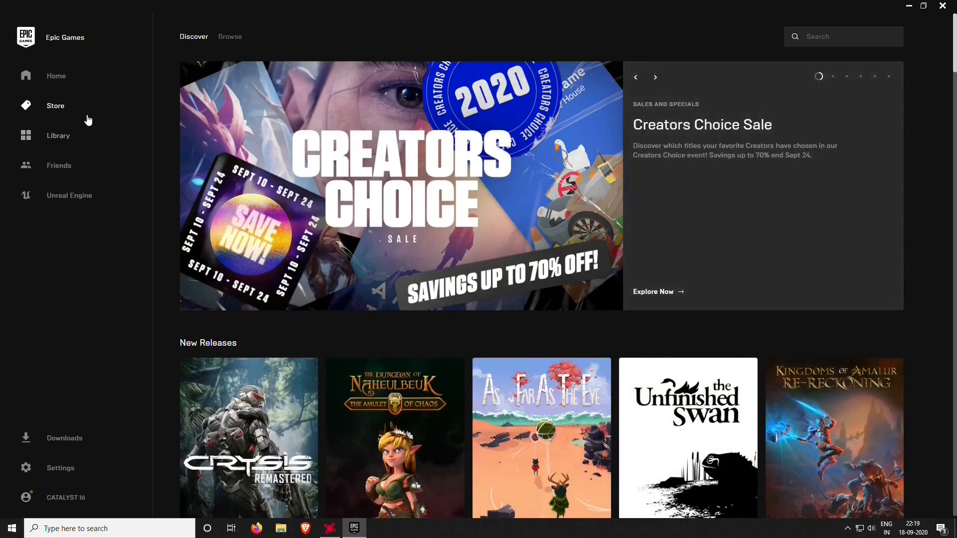
Scroll down to the Free Games section and open the Watch Dogs 2 store page
scroll(933, 343, "down", 12)
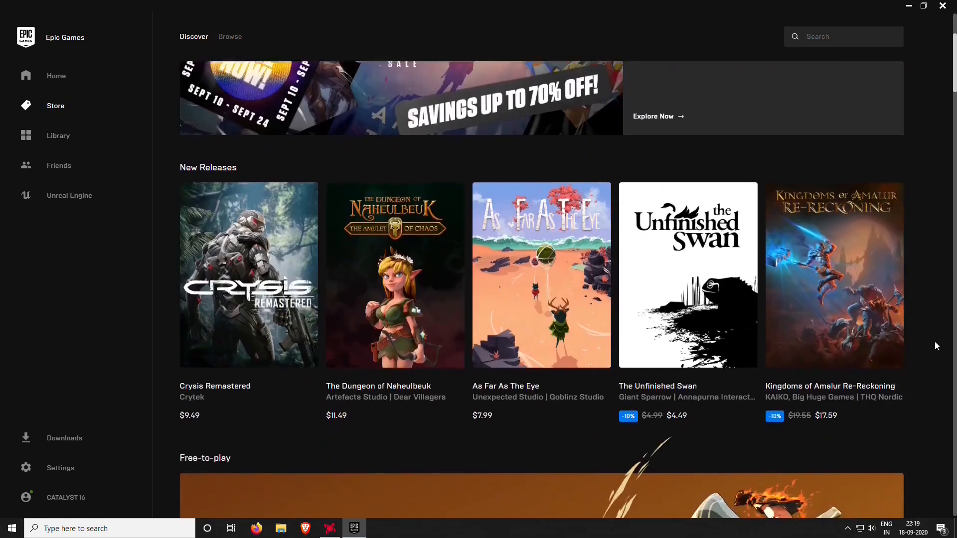
scroll(910, 343, "down", 2)
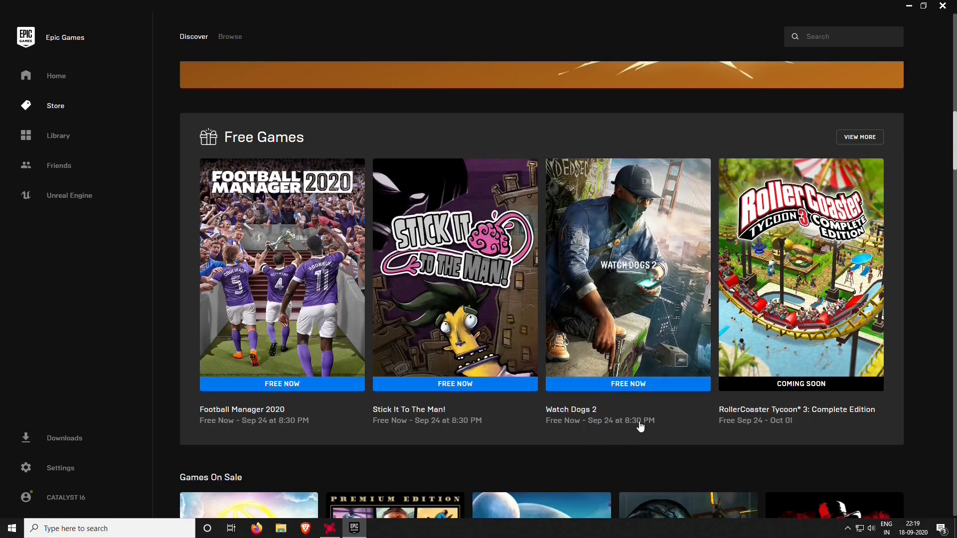
left_click(633, 329)
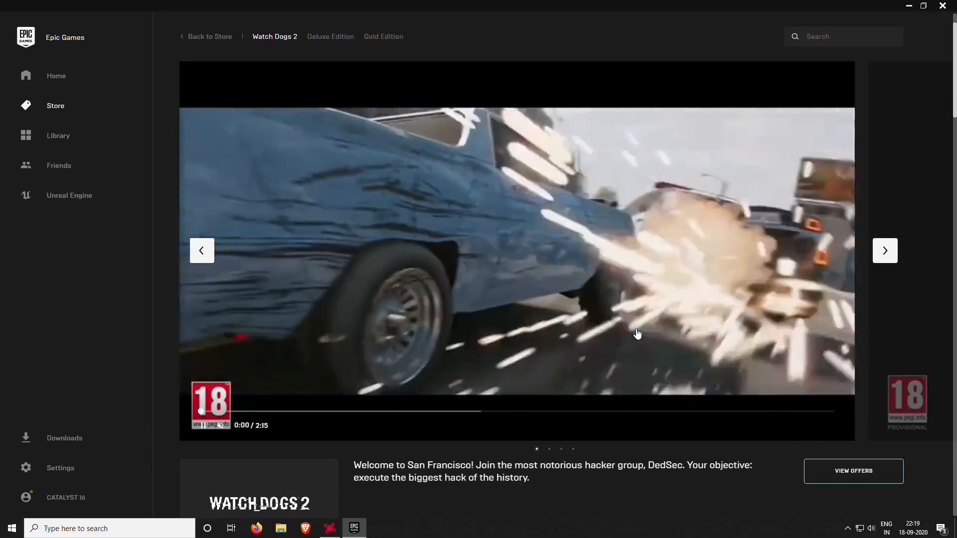
scroll(657, 347, "down", 10)
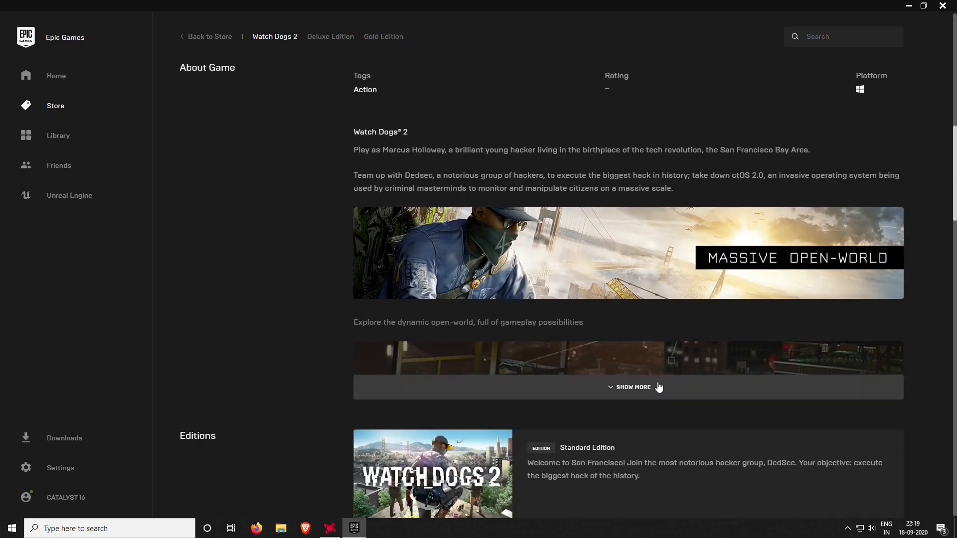
scroll(658, 379, "down", 10)
scroll(658, 386, "down", 10)
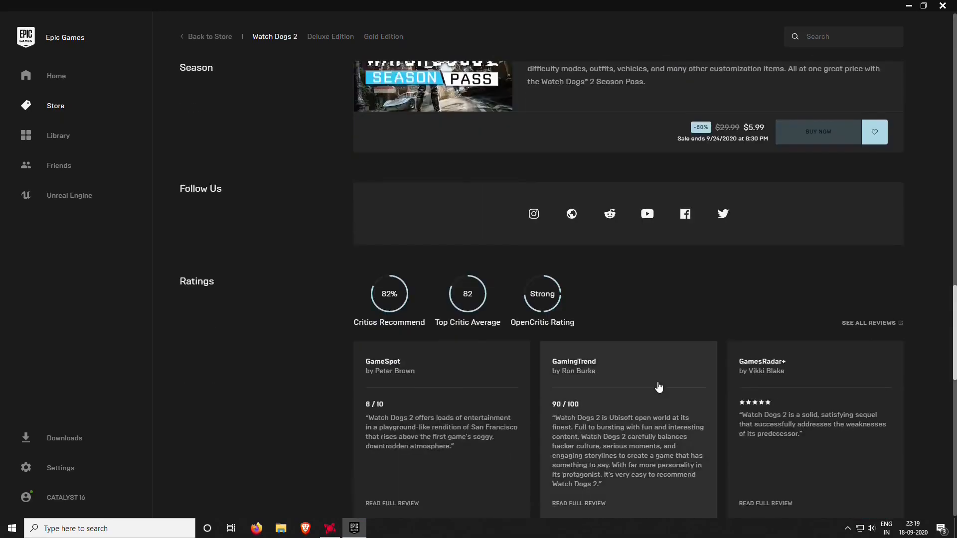
scroll(656, 382, "down", 1)
scroll(657, 381, "up", 1)
scroll(657, 381, "down", 1)
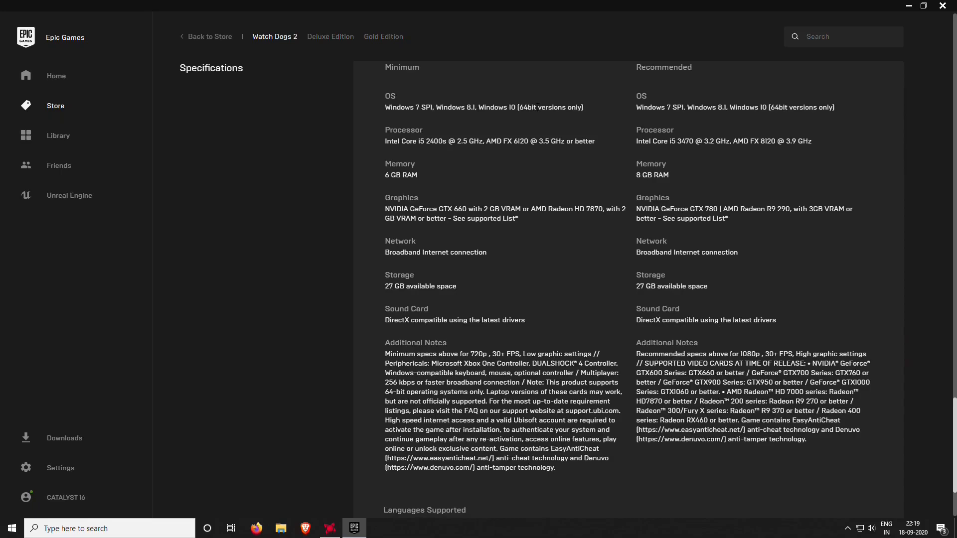
left_click_drag(384, 142, 435, 141)
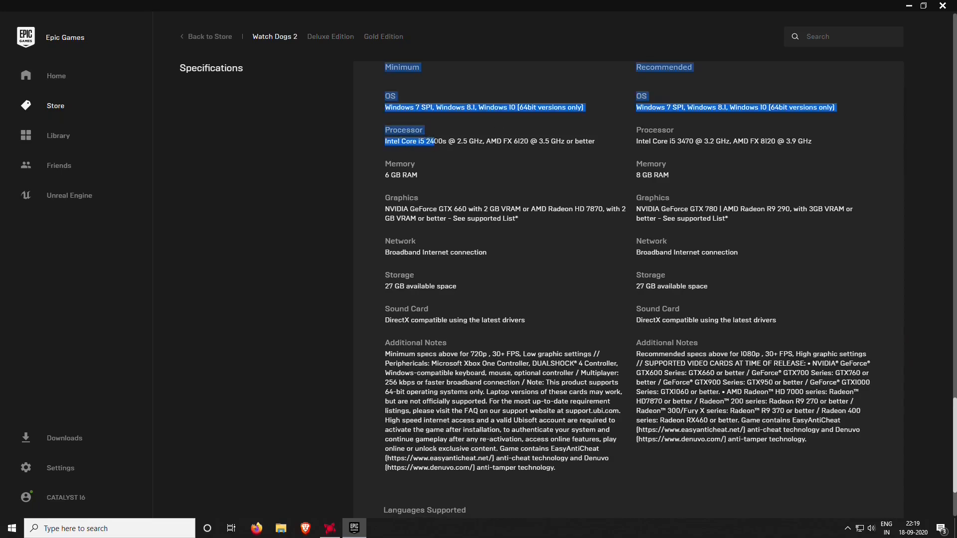
left_click(477, 166)
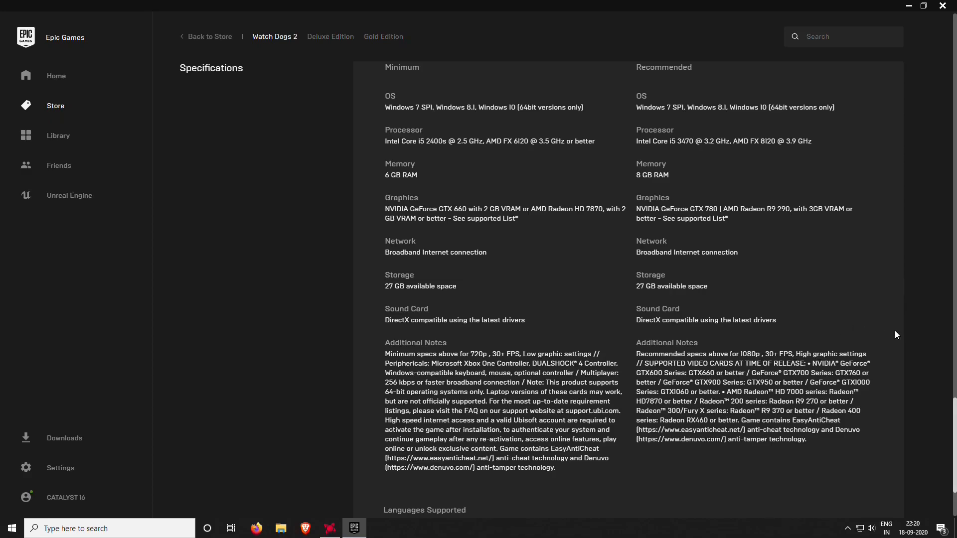
scroll(893, 329, "up", 5)
Compare the Standard, Deluxe and Gold editions, finding Standard free until 9/24/2020
scroll(892, 329, "up", 15)
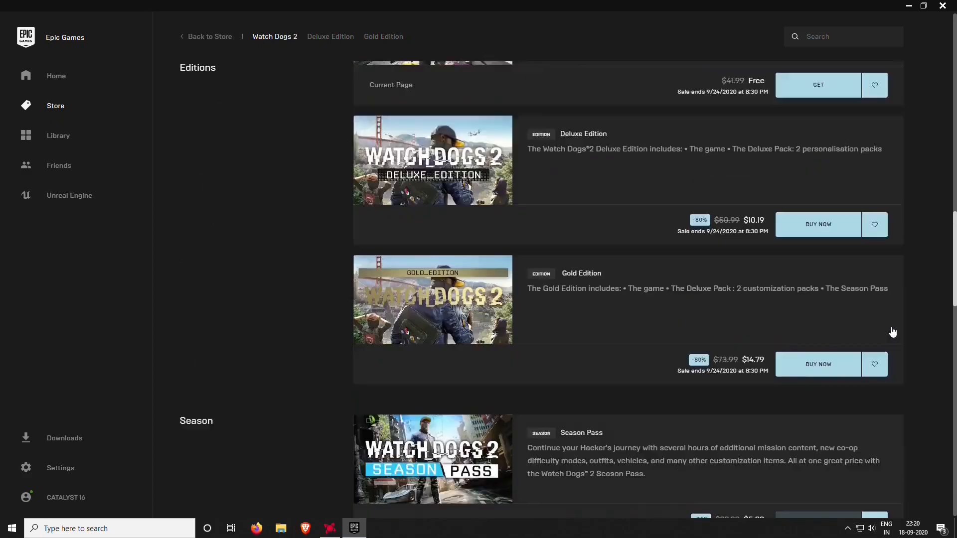
scroll(892, 331, "down", 2)
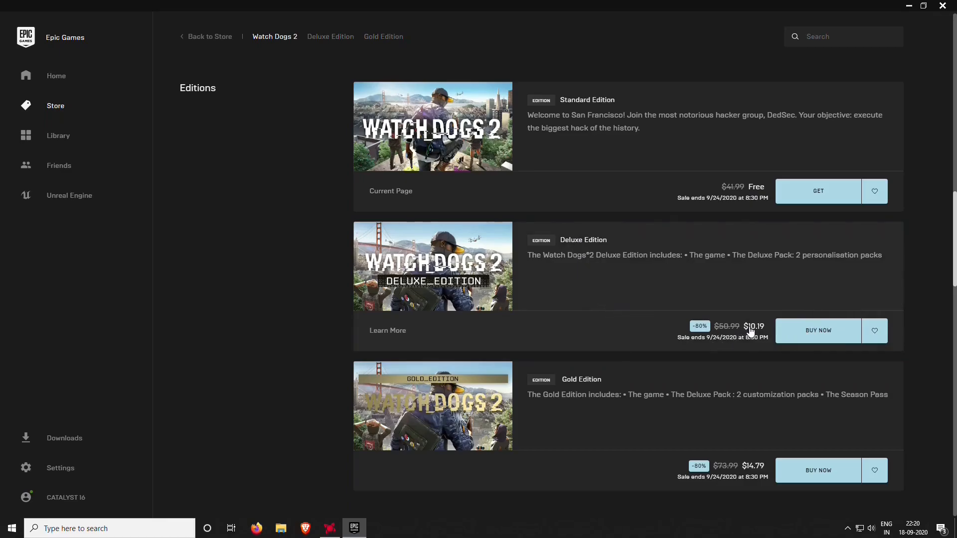
scroll(716, 357, "down", 2)
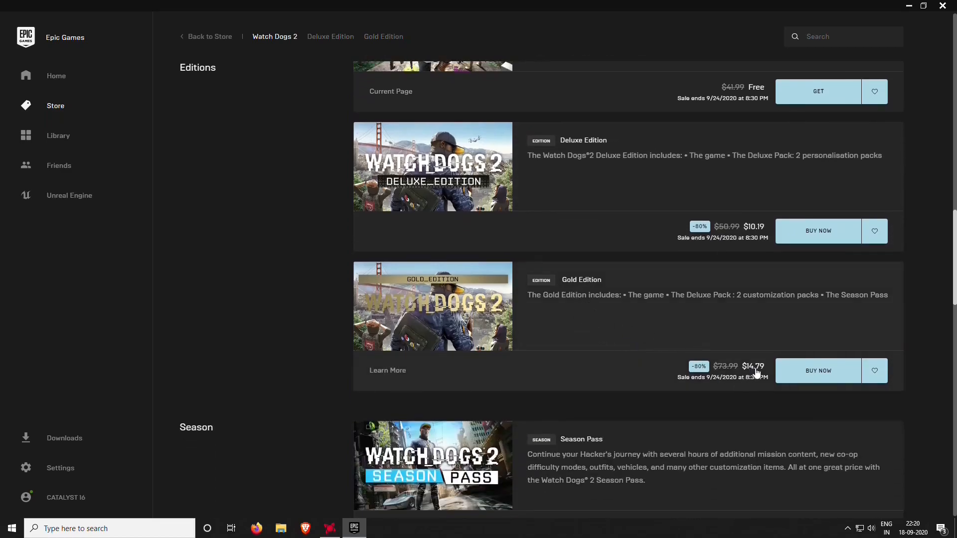
scroll(751, 377, "down", 3)
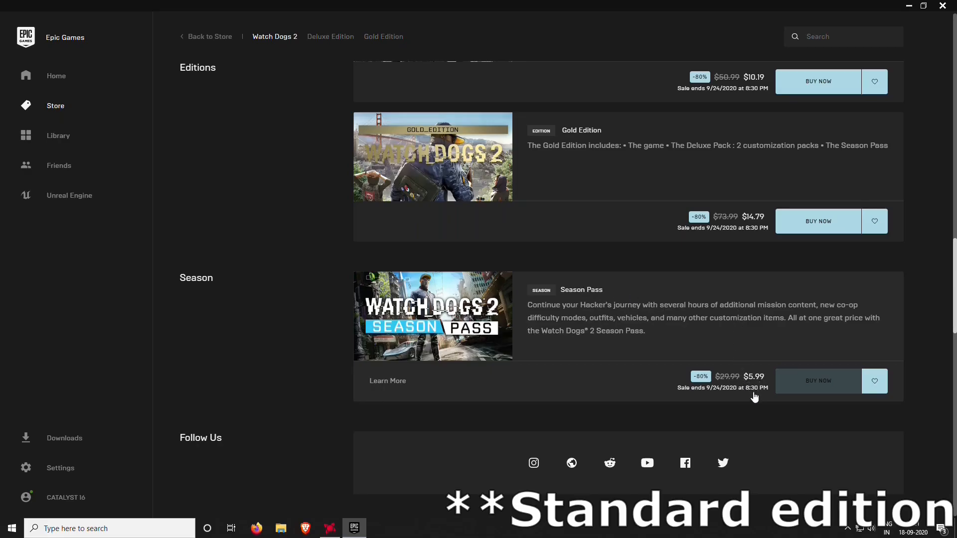
scroll(731, 336, "up", 6)
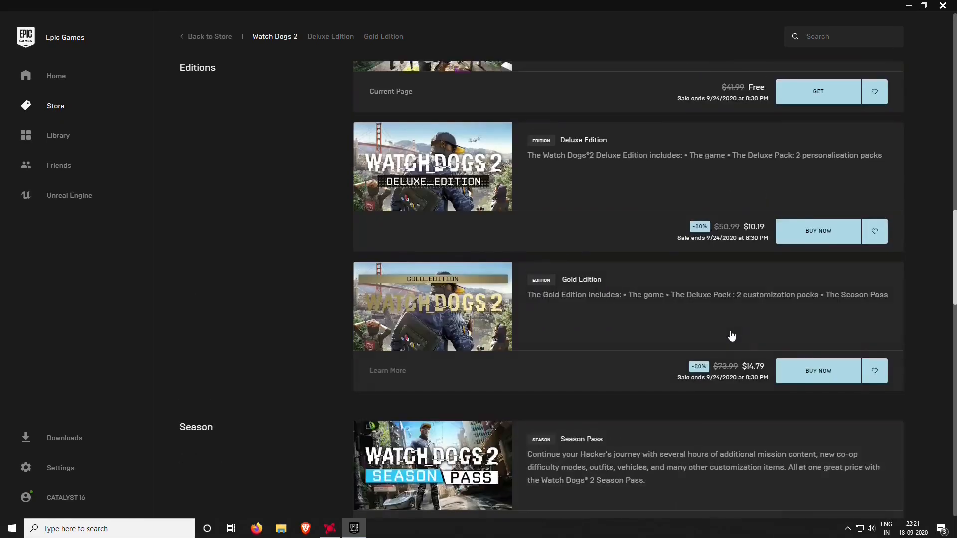
scroll(730, 336, "up", 2)
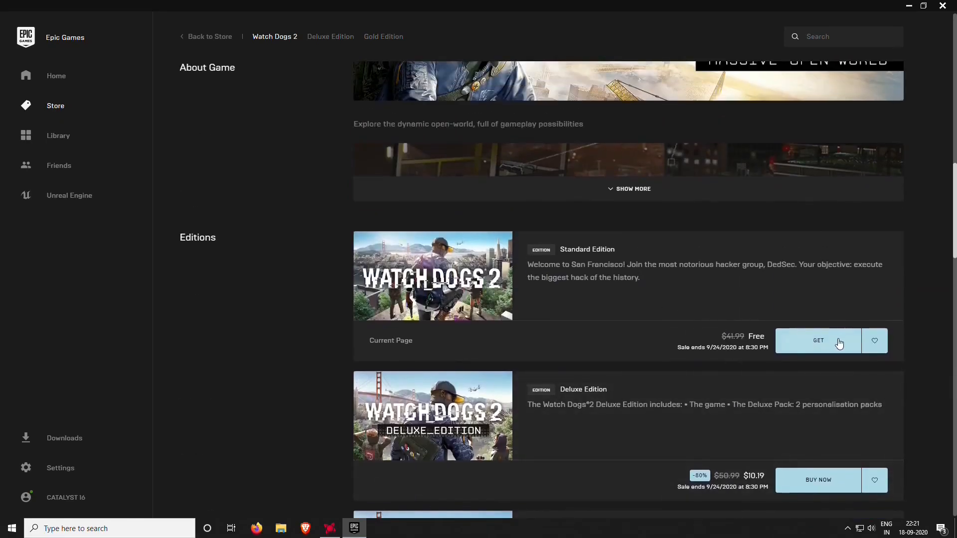
Get the free Standard Edition and place the USD $0.00 order
left_click(818, 341)
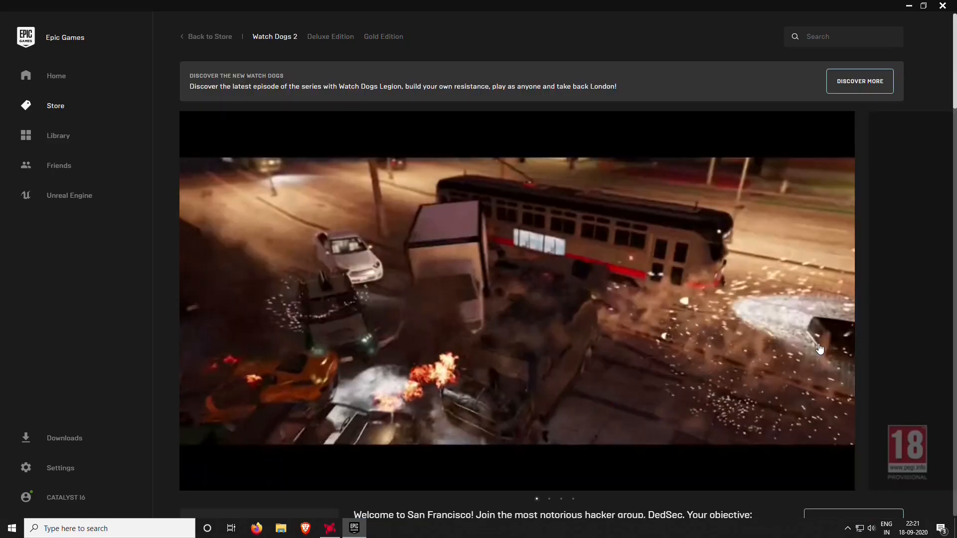
scroll(573, 309, "down", 5)
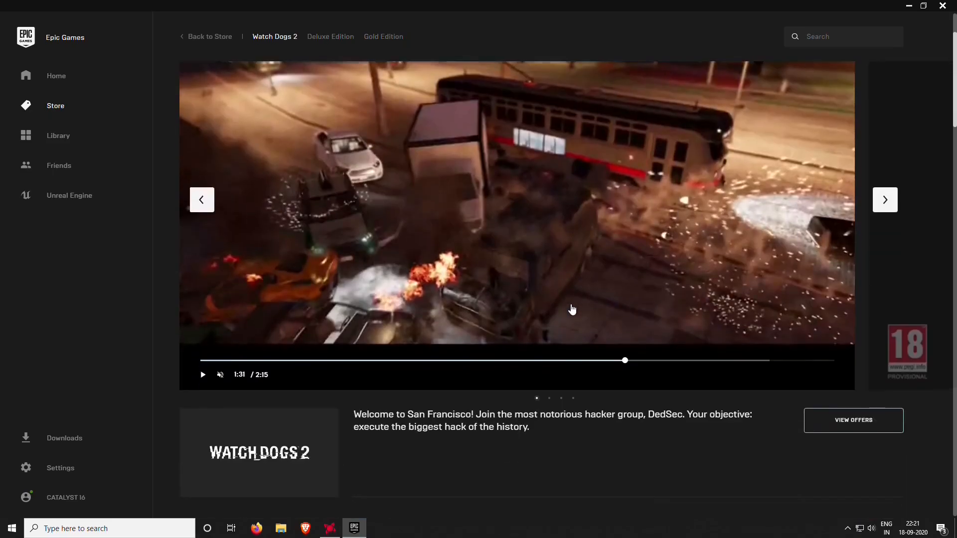
scroll(570, 308, "down", 2)
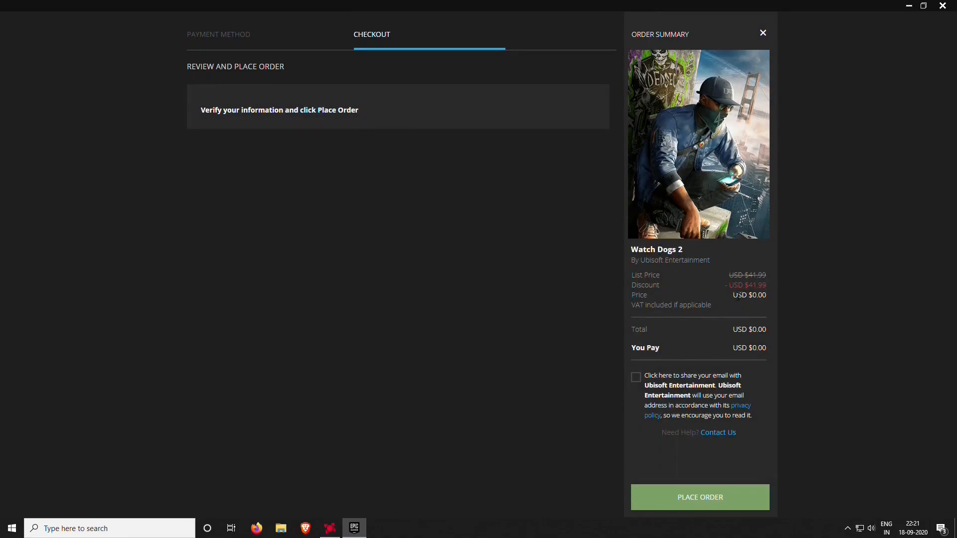
left_click_drag(732, 295, 770, 298)
left_click(708, 497)
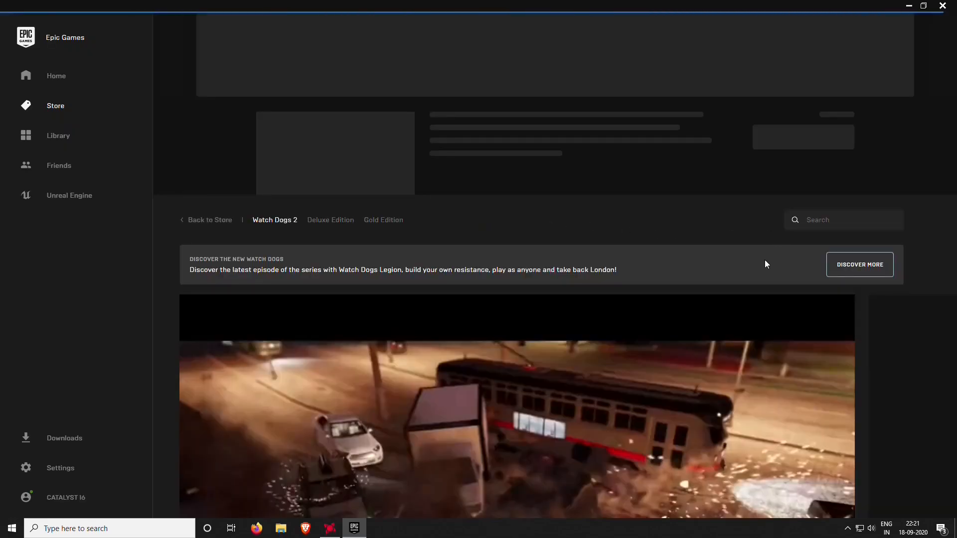
Dismiss the ready-to-install notification and open the Library showing Watch Dogs 2
scroll(767, 262, "down", 5)
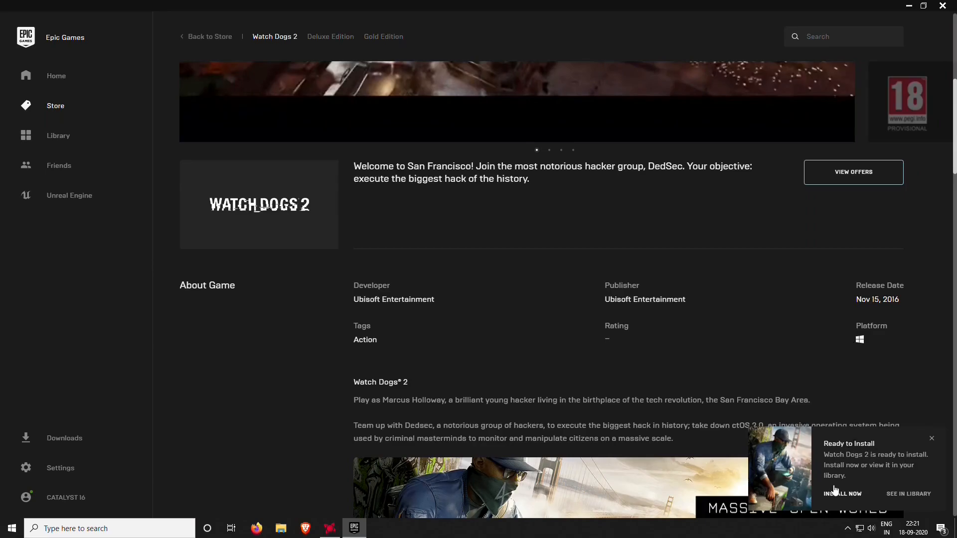
left_click(931, 440)
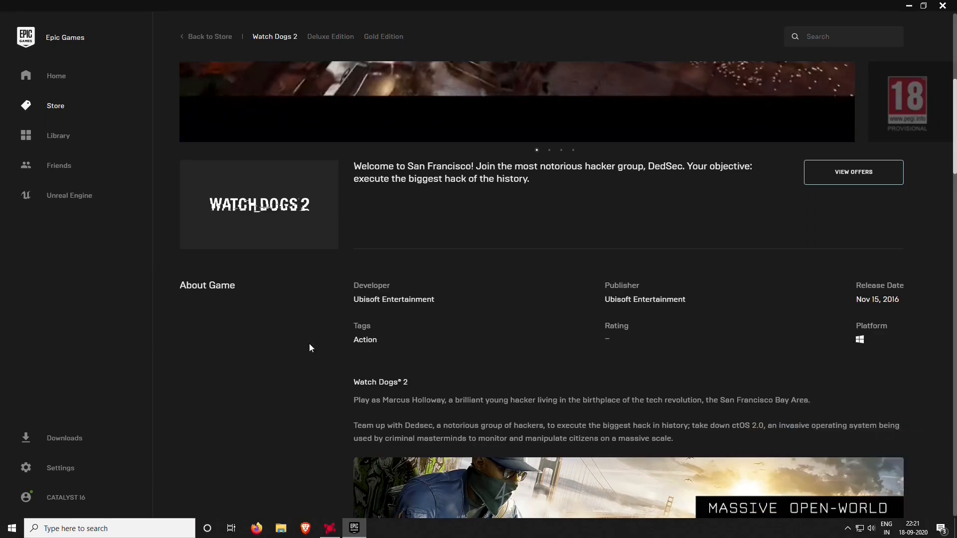
left_click(55, 142)
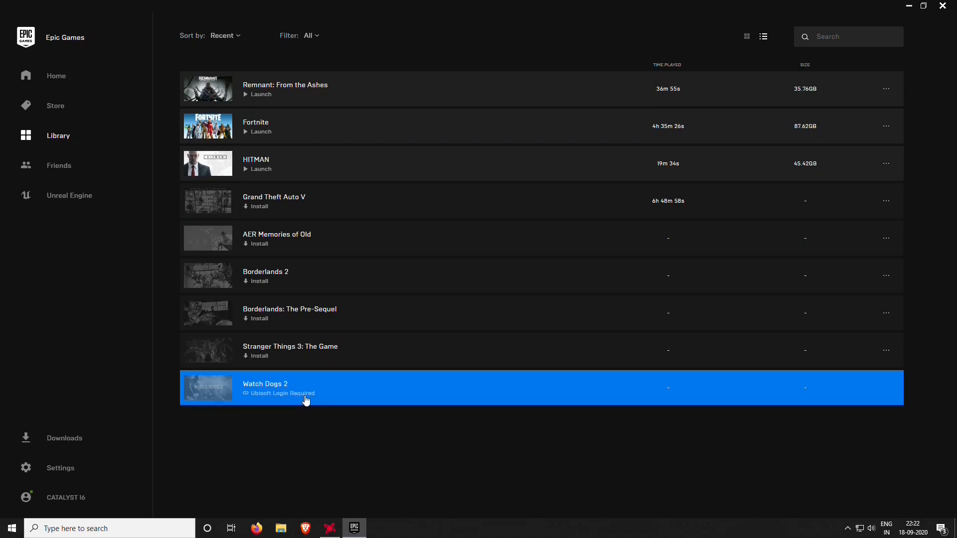
Choose LINK ACCOUNT in the Watch Dogs 2 Ubisoft linking prompt
left_click(274, 388)
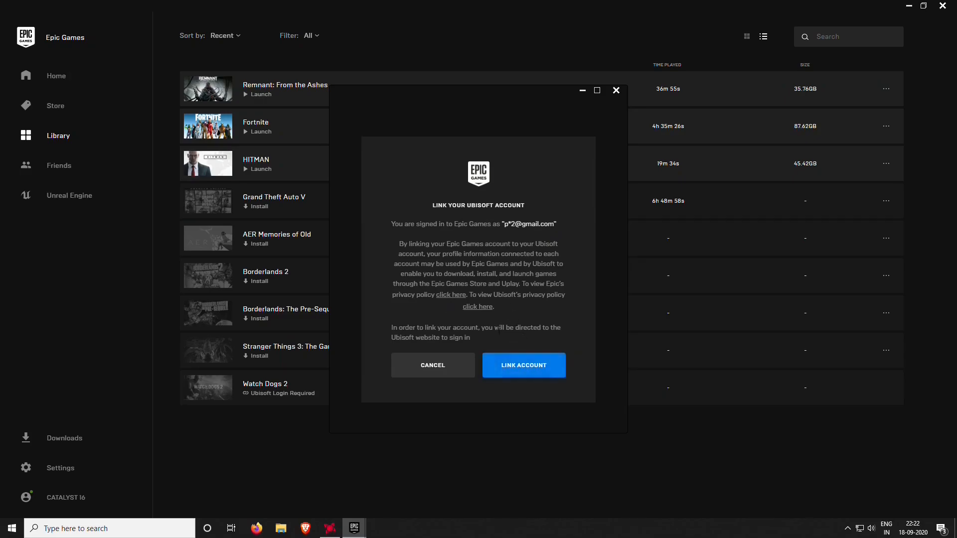
left_click(522, 366)
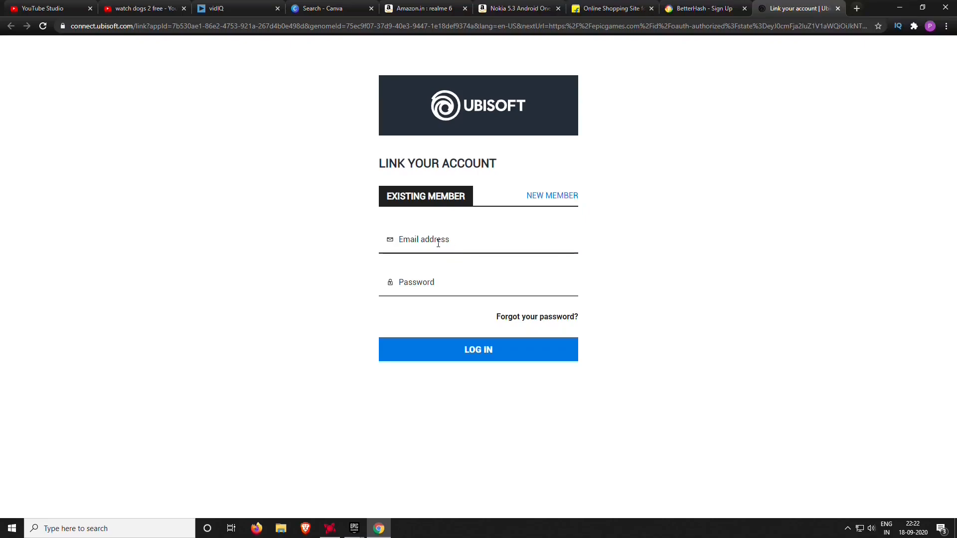
Switch to NEW MEMBER and enter the e-mail, its confirmation and the account password
left_click(438, 243)
type("pav")
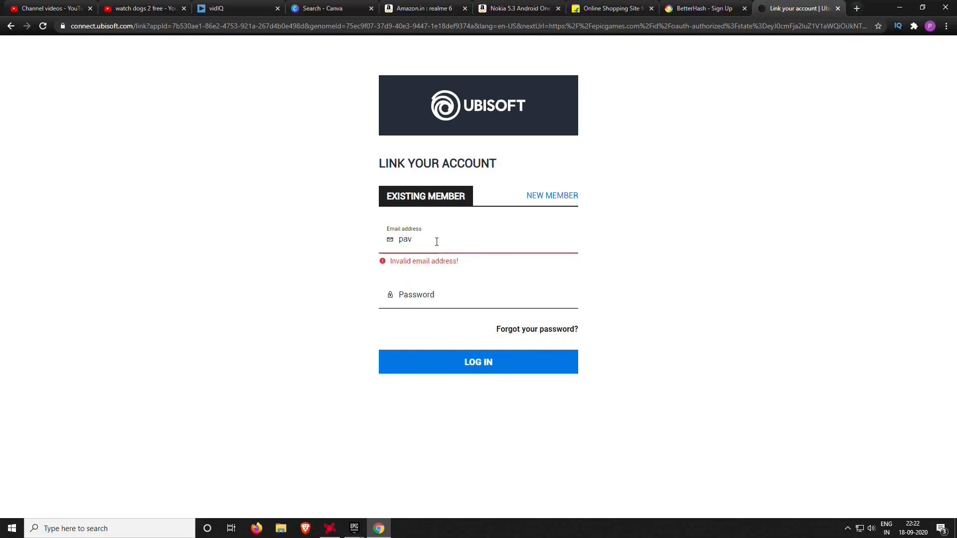
left_click(566, 195)
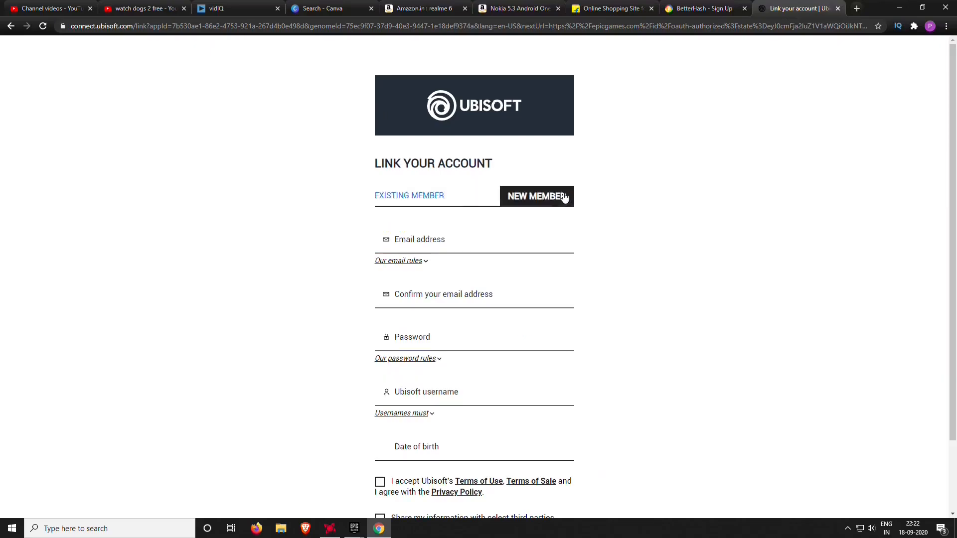
left_click(437, 244)
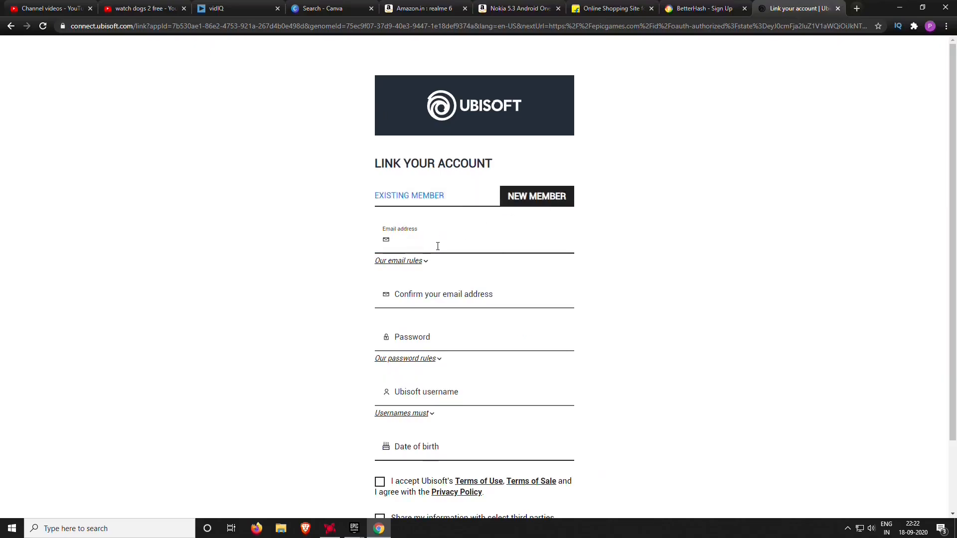
type("pa")
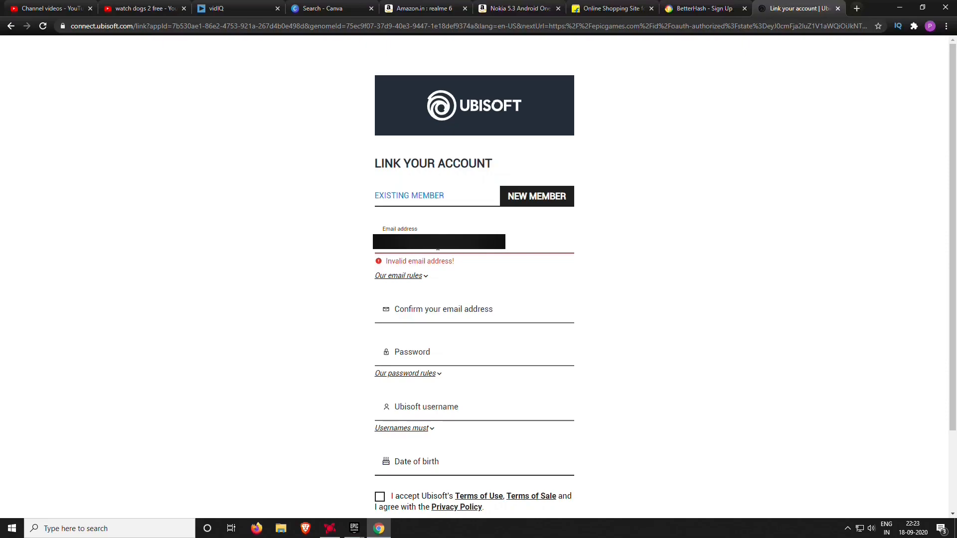
left_click(460, 307)
key("ctrl+v")
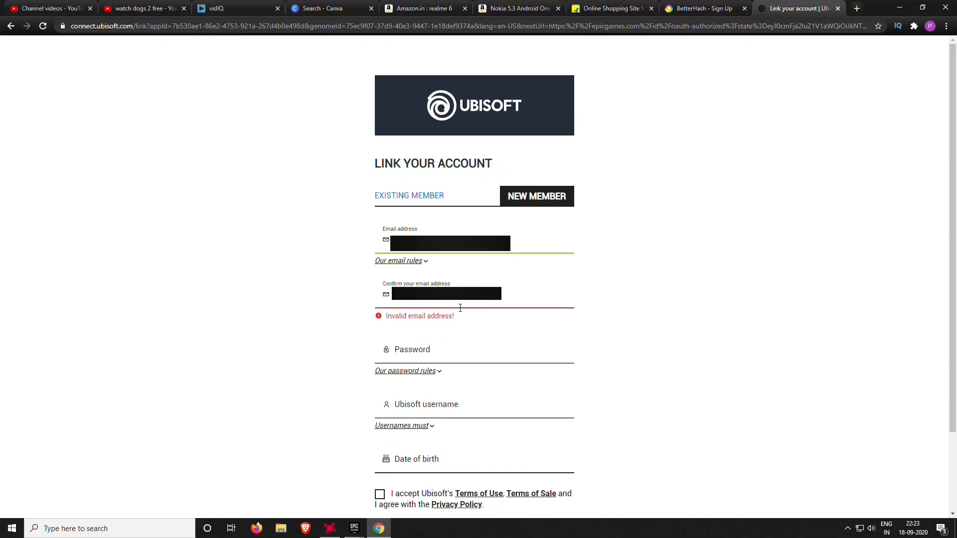
type("om")
type("••")
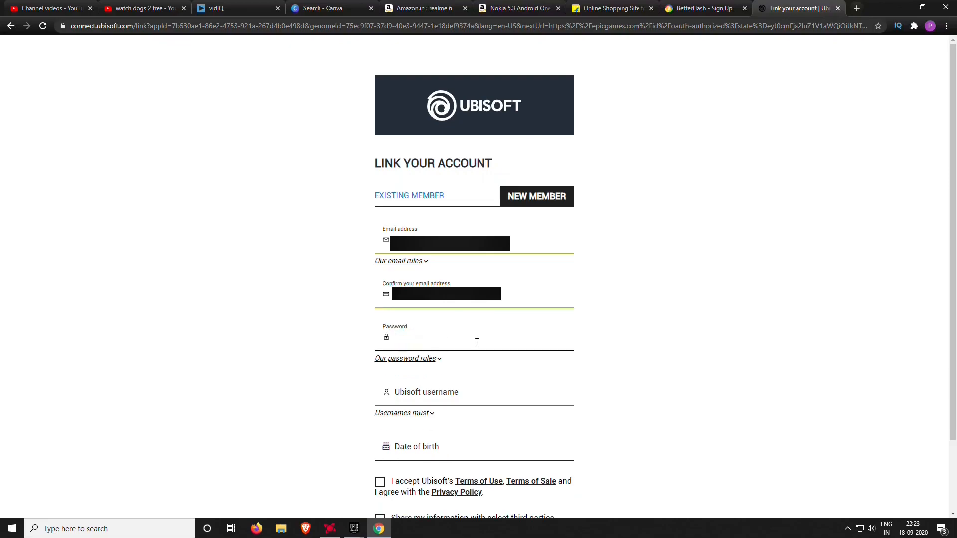
type("••••••")
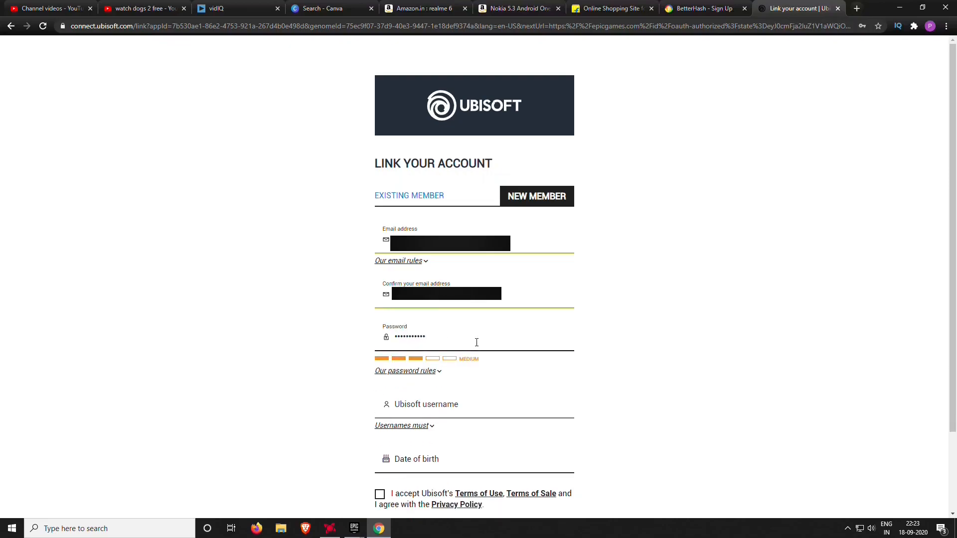
Enter a username and 30 July 1993 birth date, accept the terms, and create the account
scroll(430, 392, "down", 1)
left_click(425, 361)
type("Catalyst16")
key("Tab")
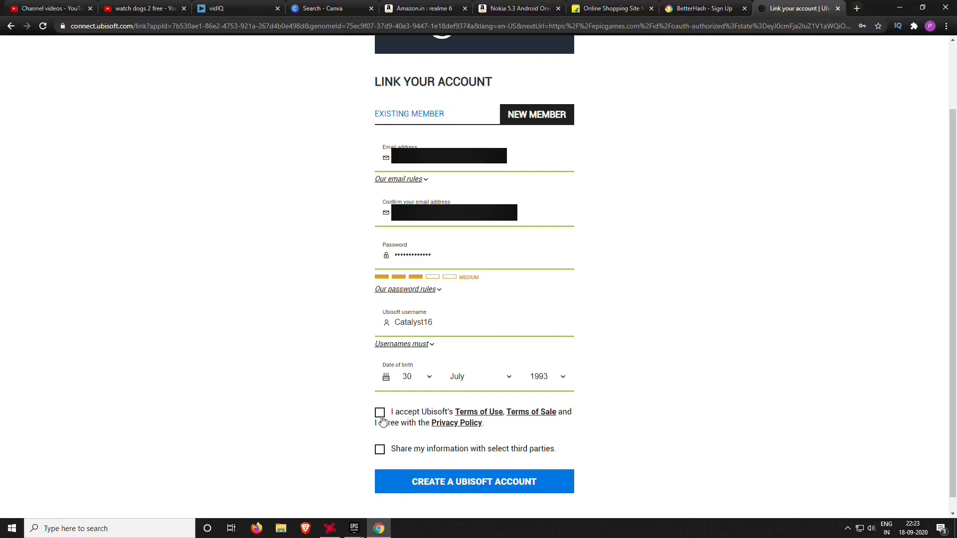
left_click(381, 416)
left_click(477, 487)
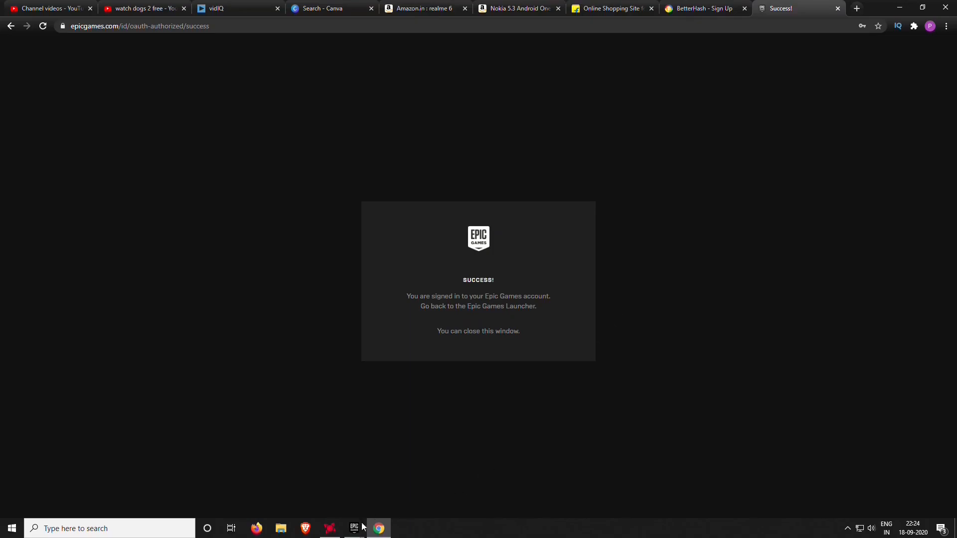
Back in the launcher, cancel the leftover Ubisoft login popup and close its empty window
mouse_move(358, 527)
left_click(350, 482)
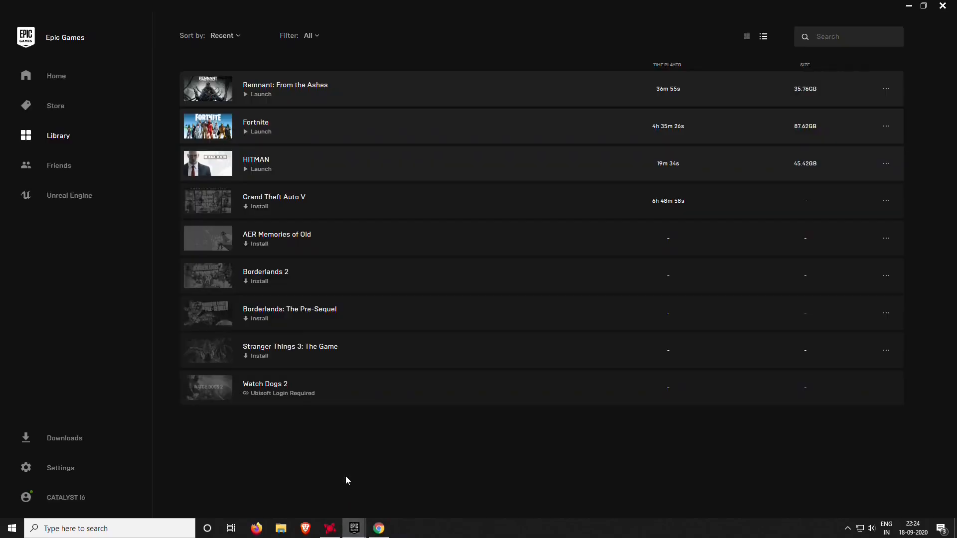
left_click(406, 480)
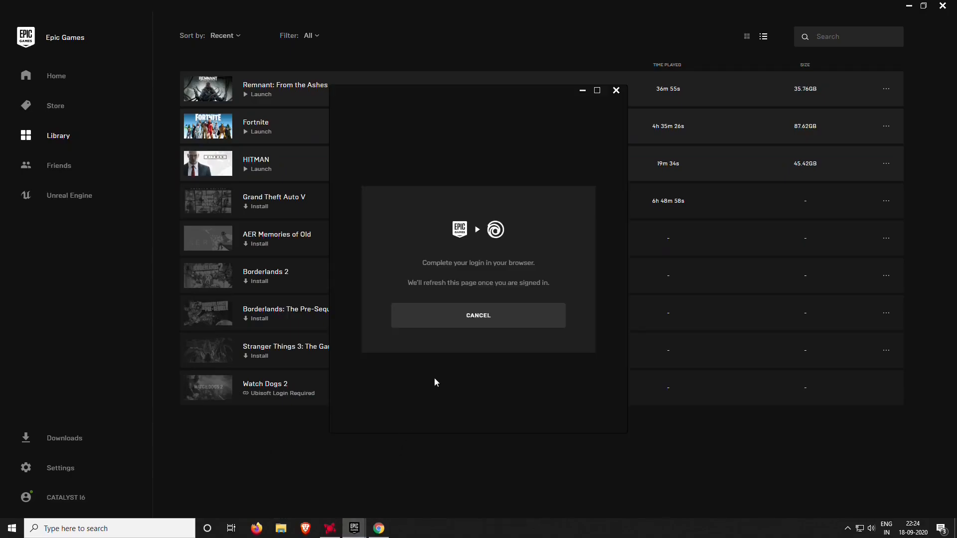
left_click(479, 323)
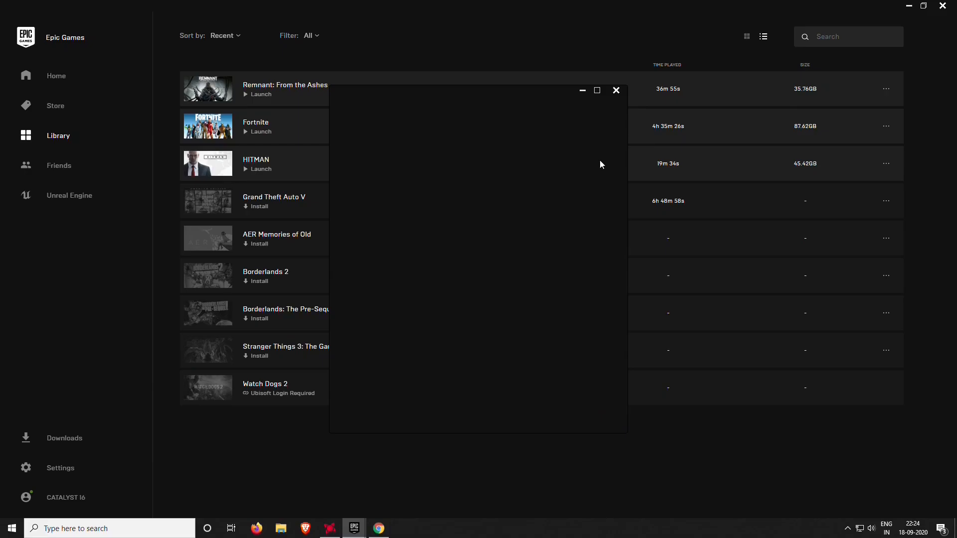
left_click(582, 90)
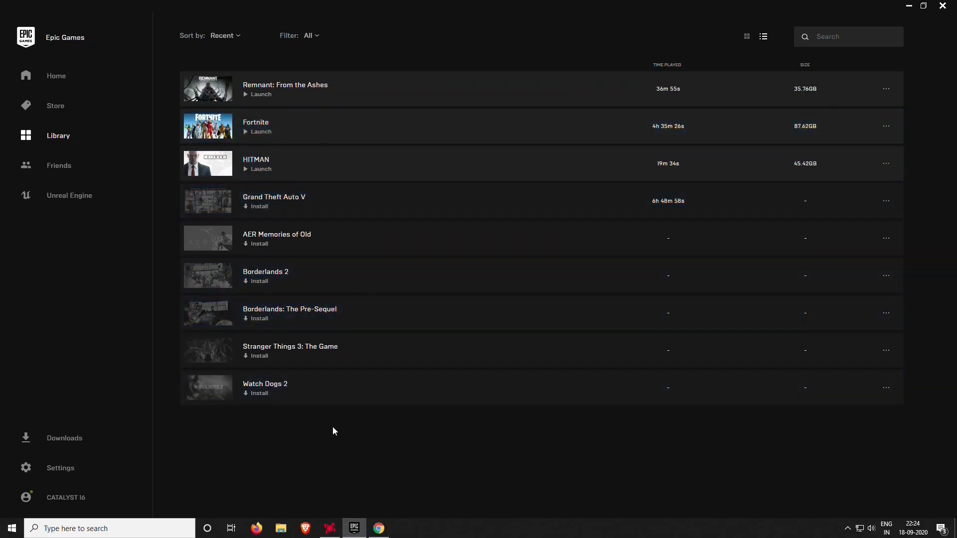
left_click(255, 394)
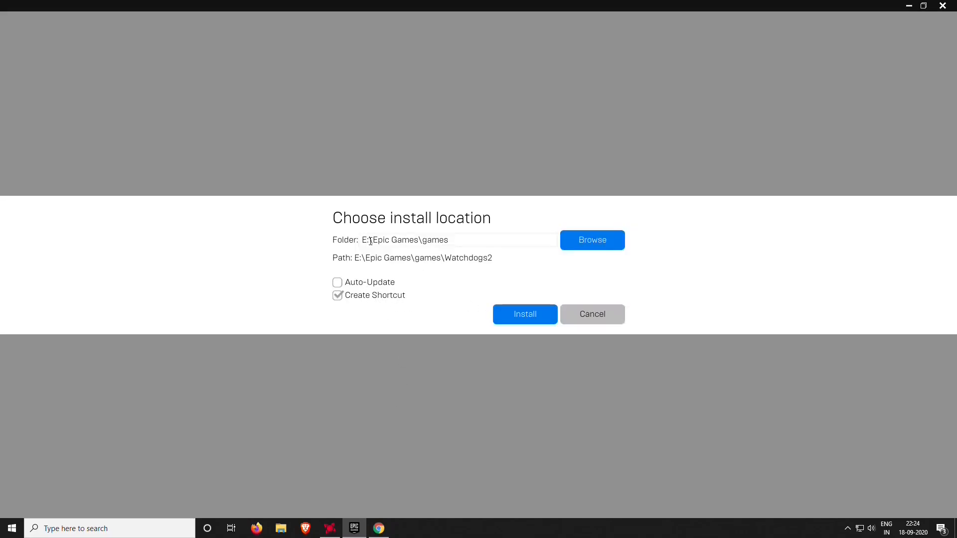
left_click(349, 285)
left_click(348, 296)
left_click(337, 282)
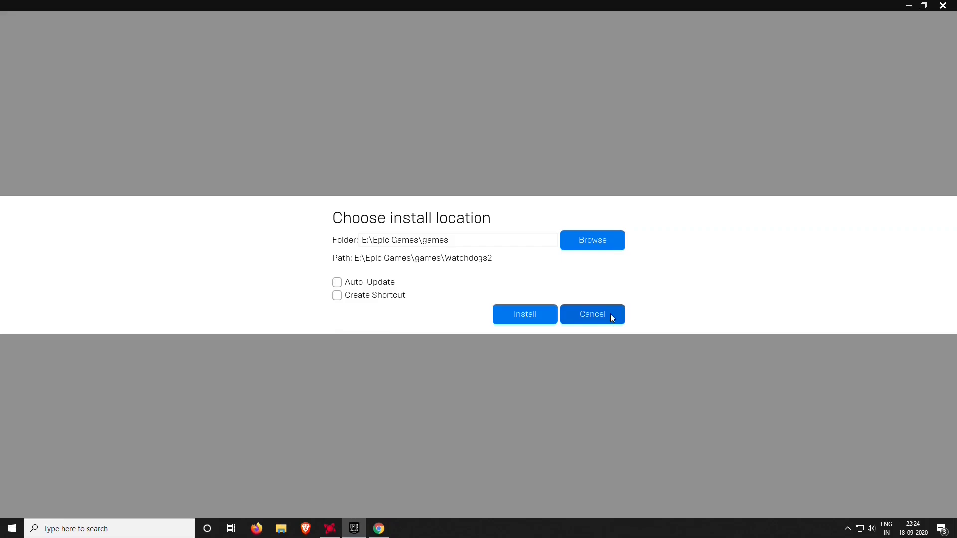
left_click(610, 313)
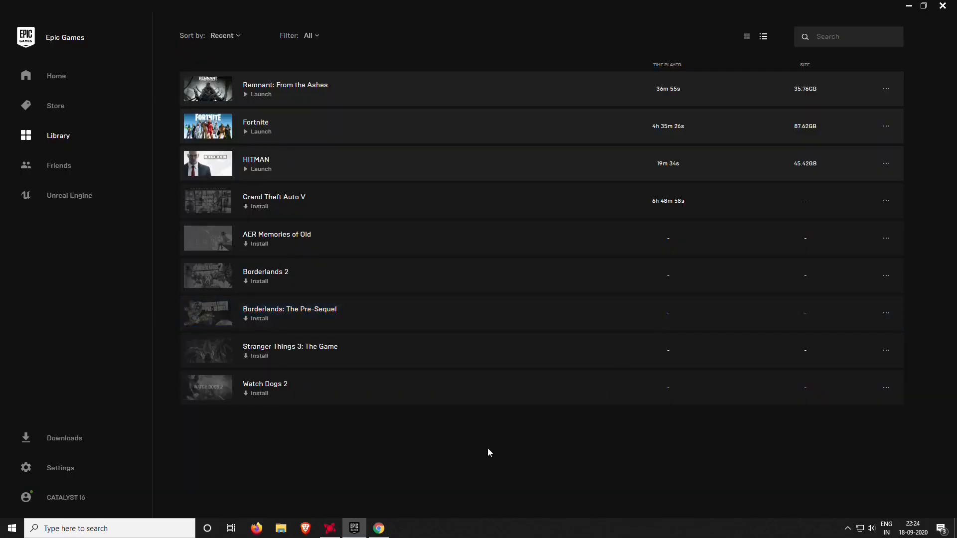